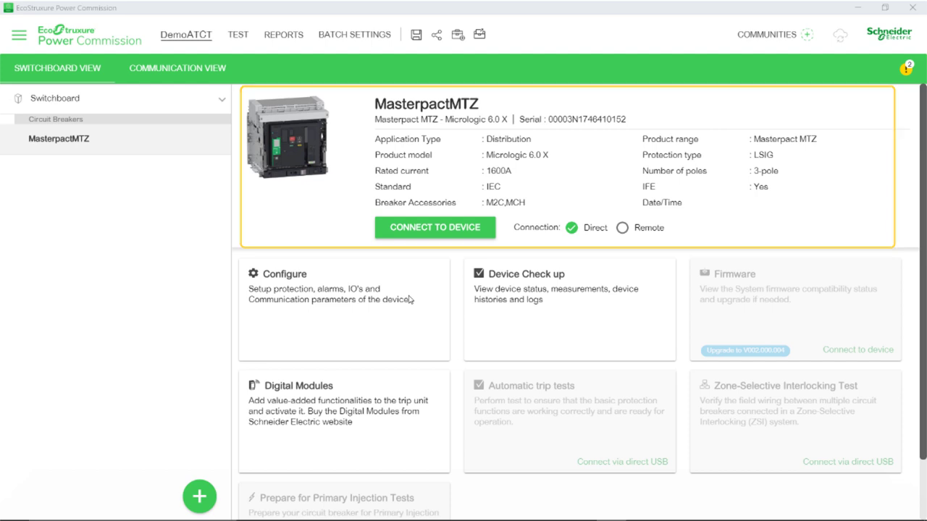
- Connect to the MasterpactMTZ breaker and open its Automatic trip tests page
left_click(428, 232)
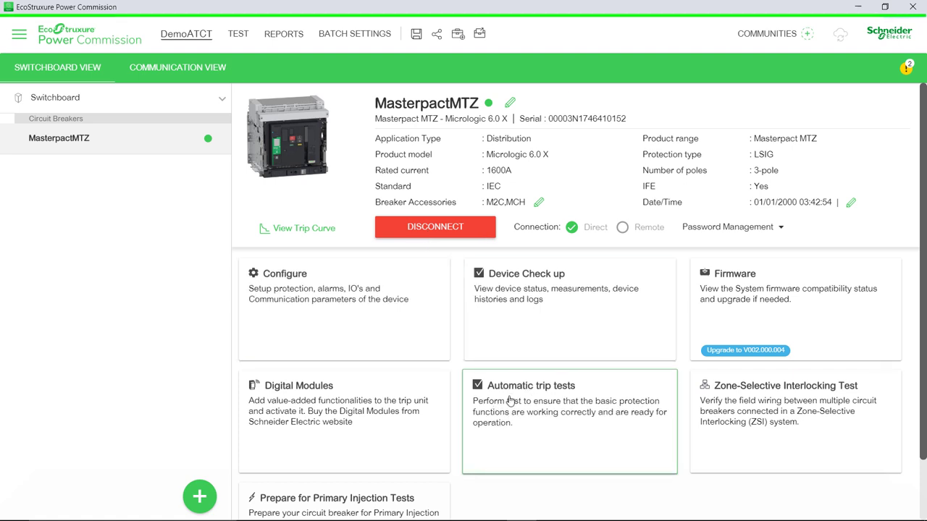
left_click(554, 410)
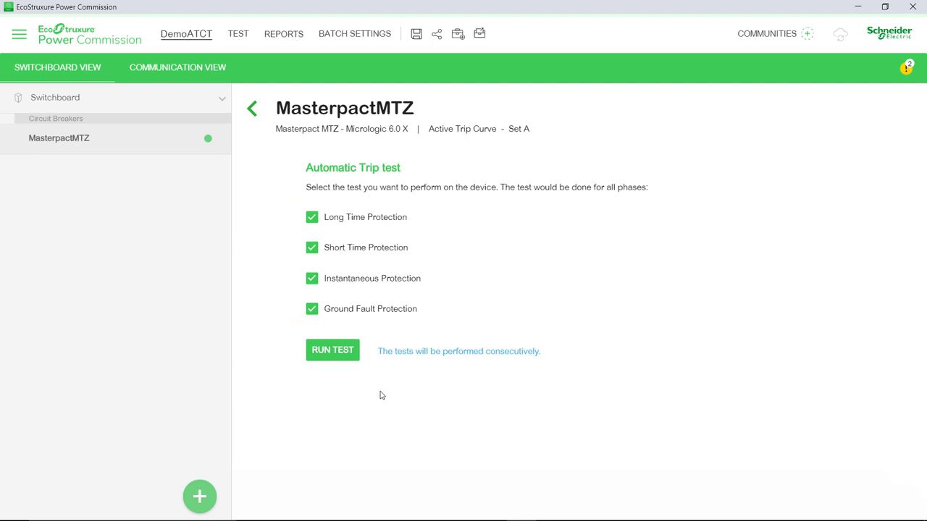
- Start the four selected trip tests, accepting the loss-of-power warning and entering the device password
left_click(339, 362)
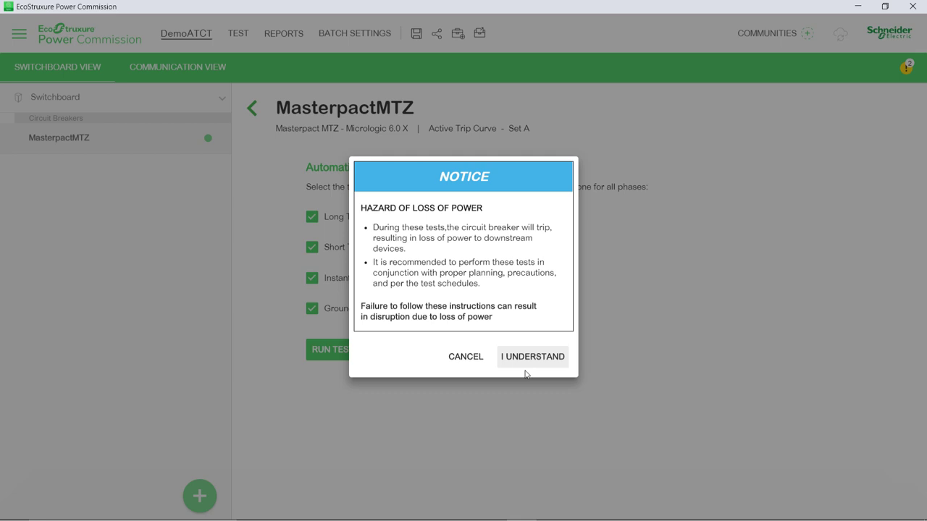
left_click(526, 362)
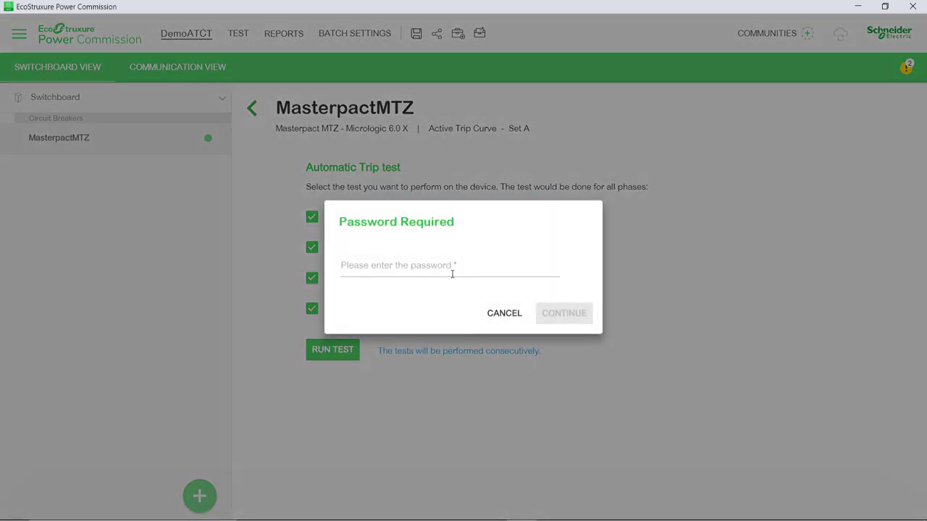
left_click(451, 270)
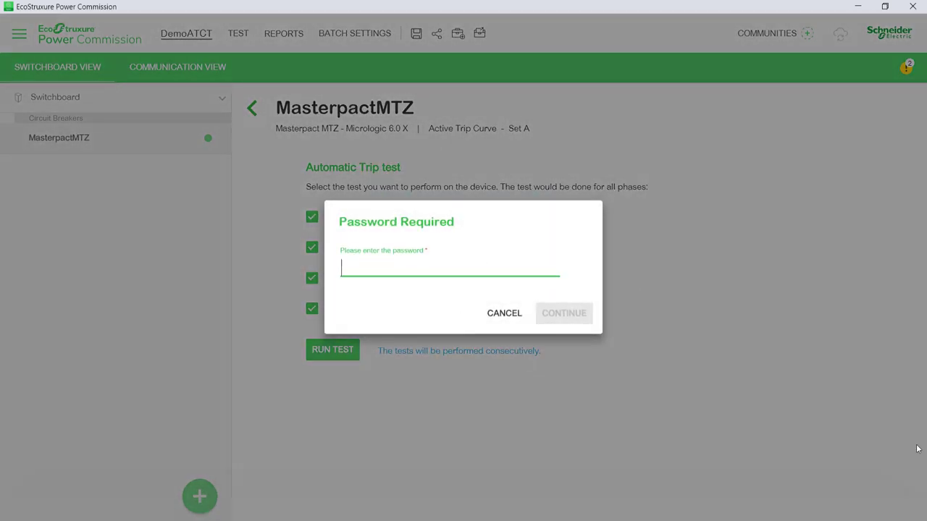
type("0000")
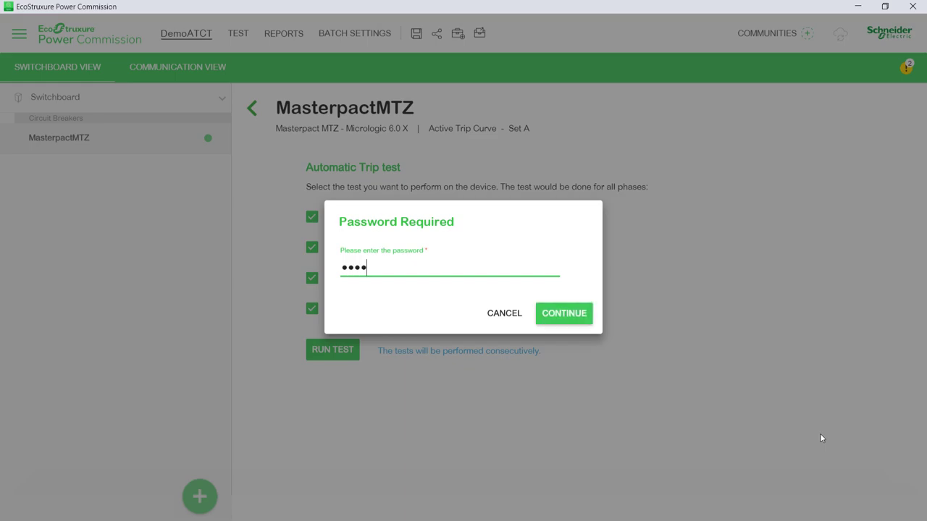
left_click(554, 317)
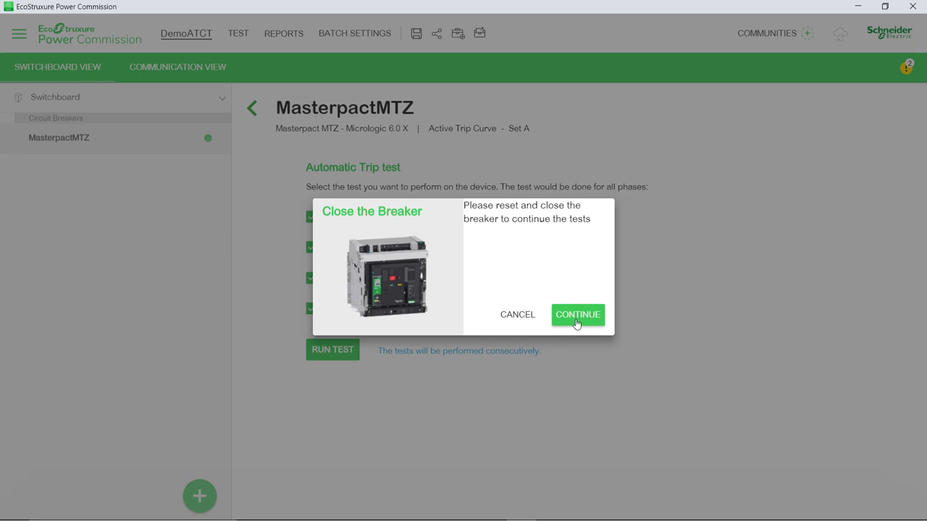
- Confirm the breaker is reset and closed at each of the three prompts until the tests finish
left_click(577, 315)
left_click(577, 316)
left_click(567, 316)
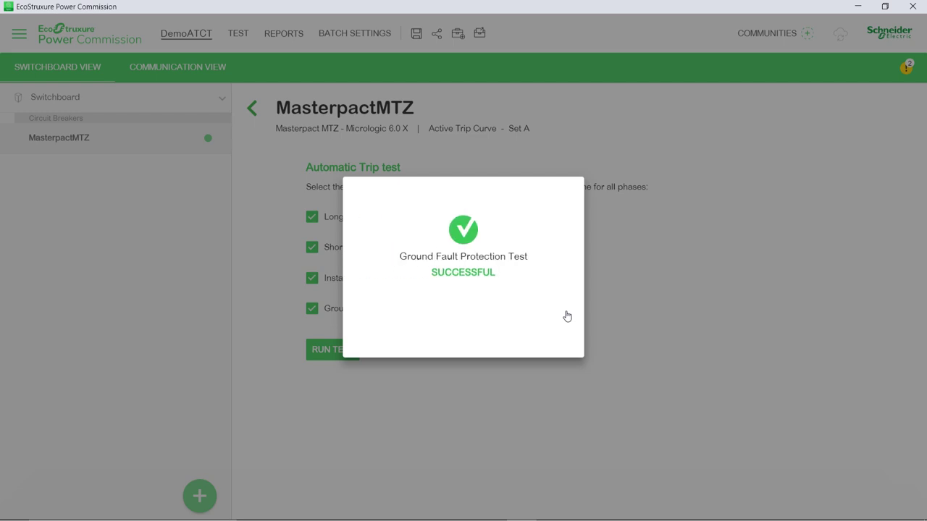
- Dismiss the report tip, open Reports, and save the DemoATCT project when prompted
scroll(457, 410, "down", 2)
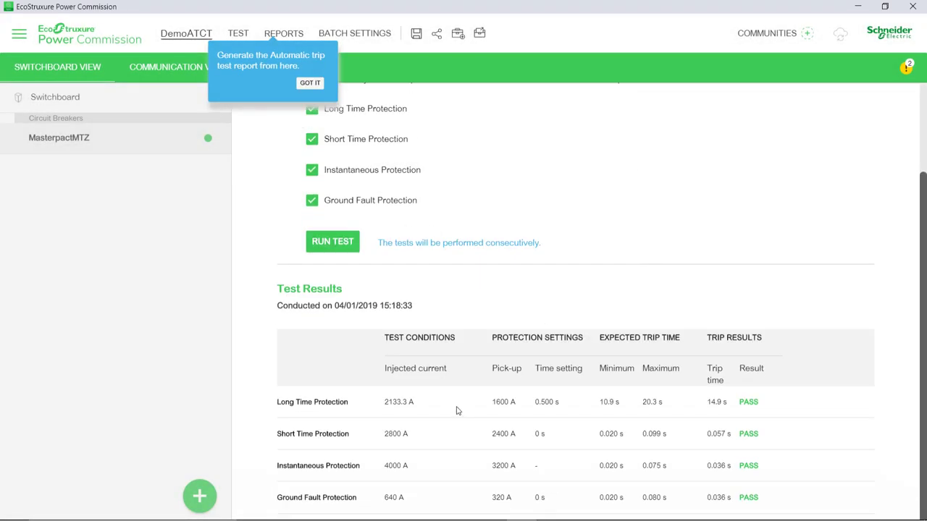
scroll(457, 411, "up", 1)
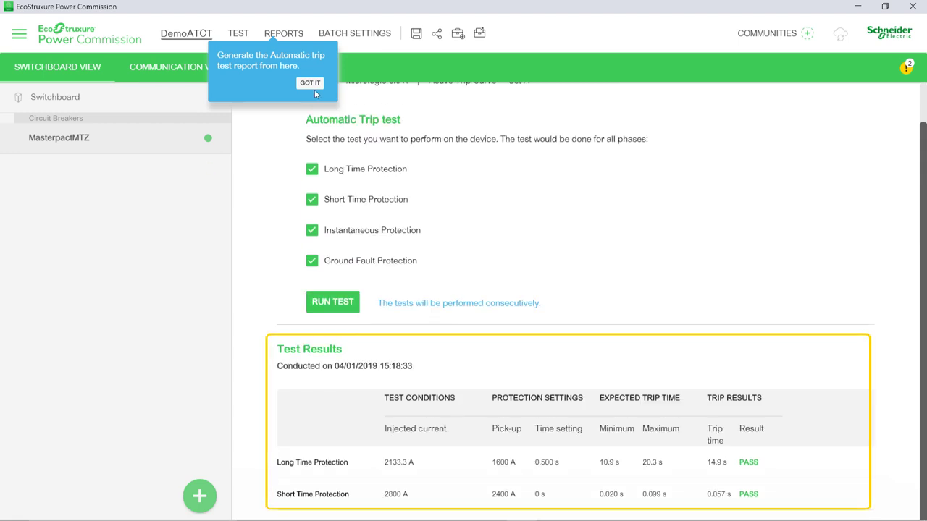
left_click(309, 83)
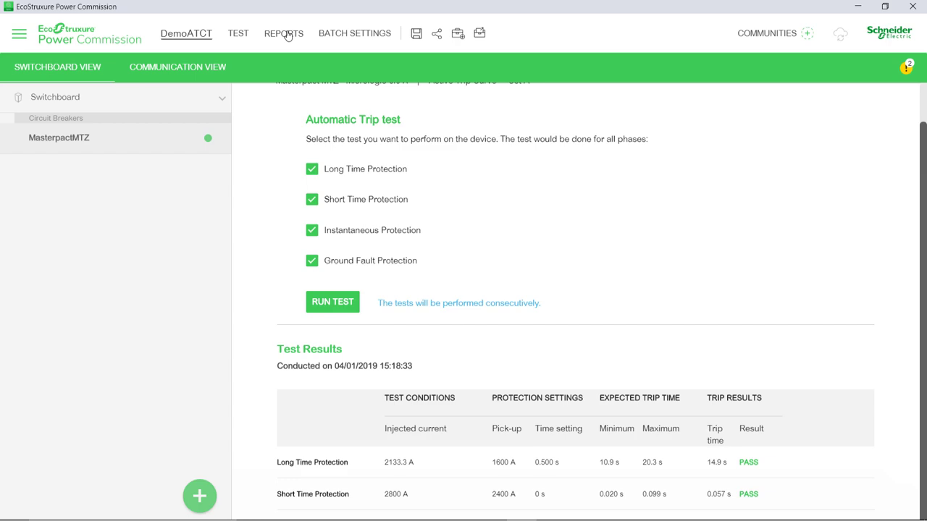
left_click(285, 33)
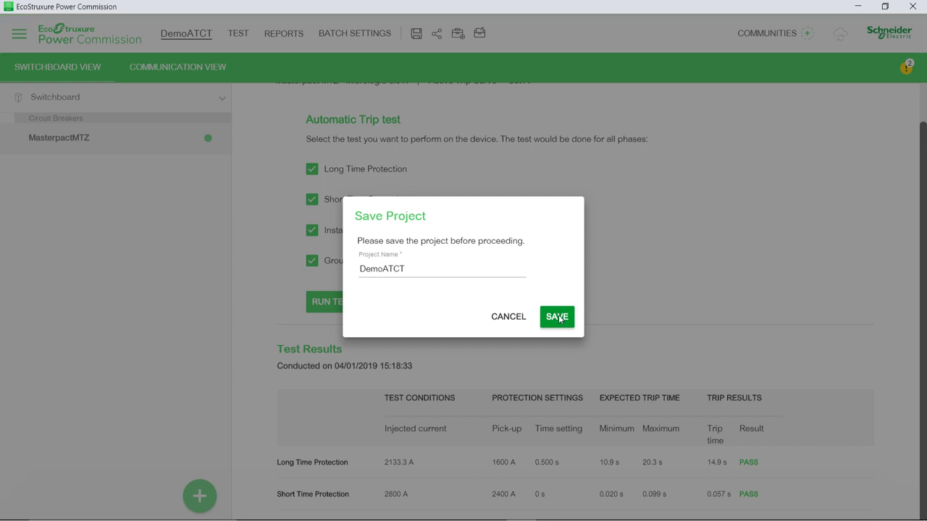
left_click(559, 319)
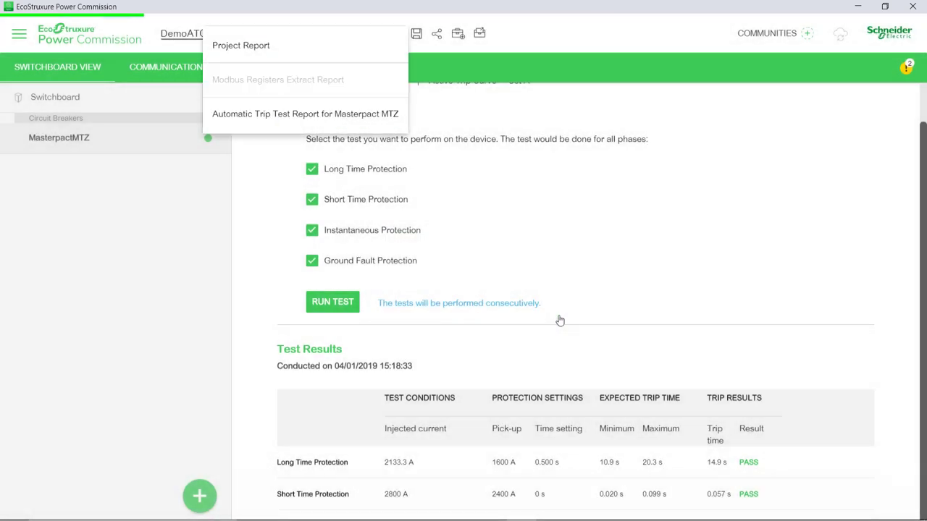
- Generate the Automatic Trip Test Report for Masterpact MTZ and scroll the PDF to the all-PASS Automatic Test Results
left_click(270, 124)
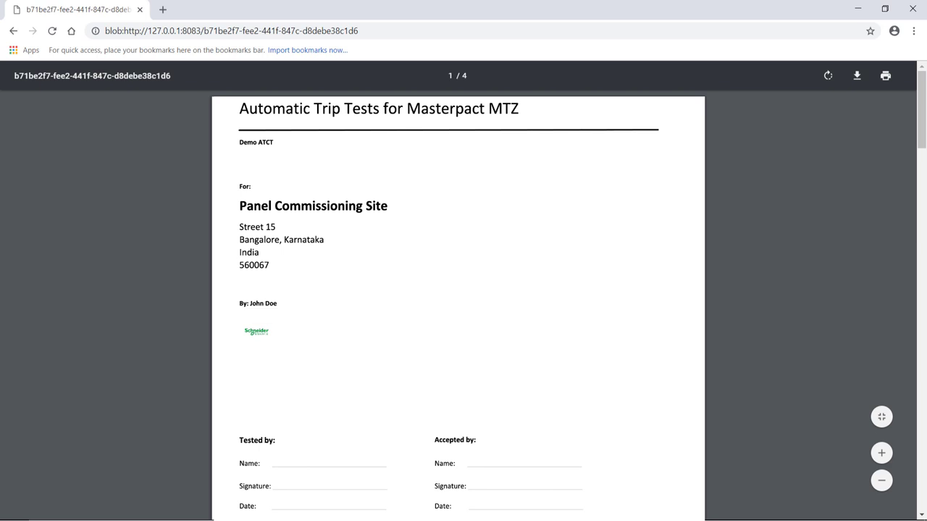
scroll(477, 269, "down", 7)
scroll(477, 268, "down", 3)
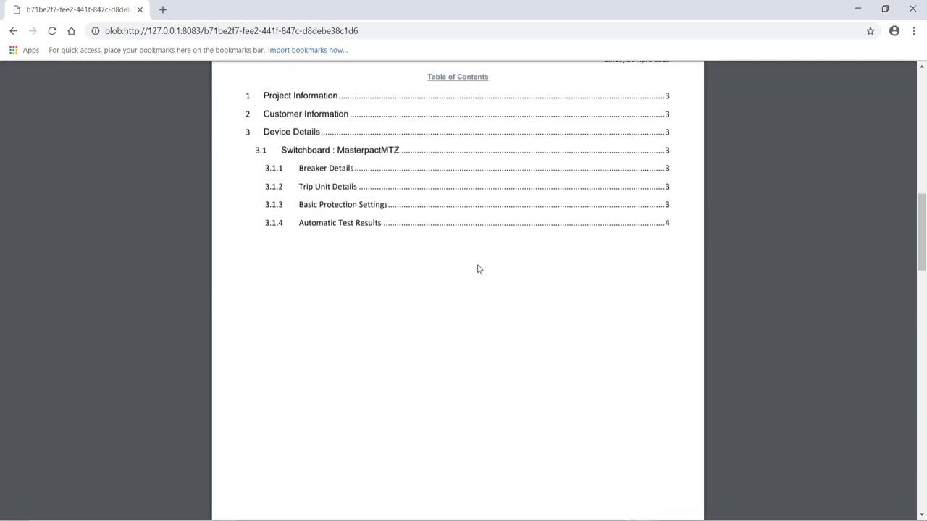
scroll(410, 207, "down", 1)
scroll(410, 207, "down", 4)
scroll(410, 207, "down", 5)
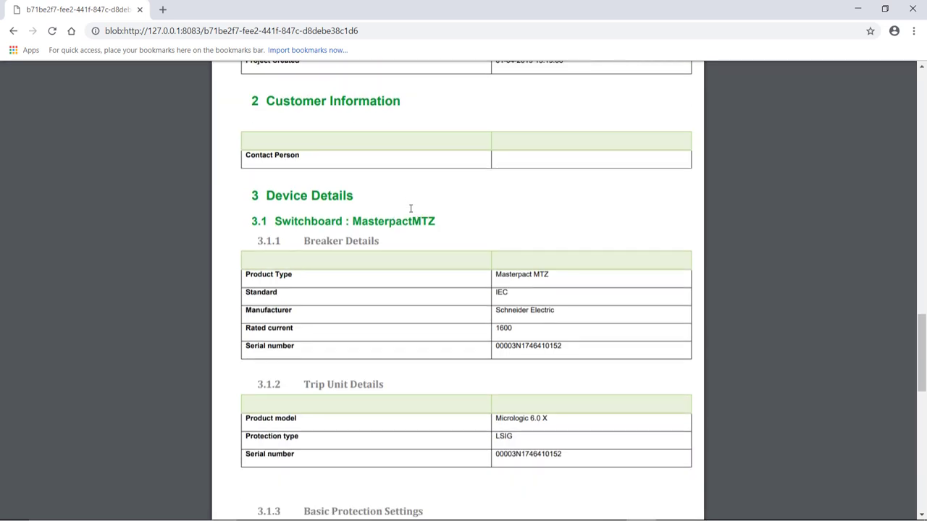
scroll(325, 202, "down", 2)
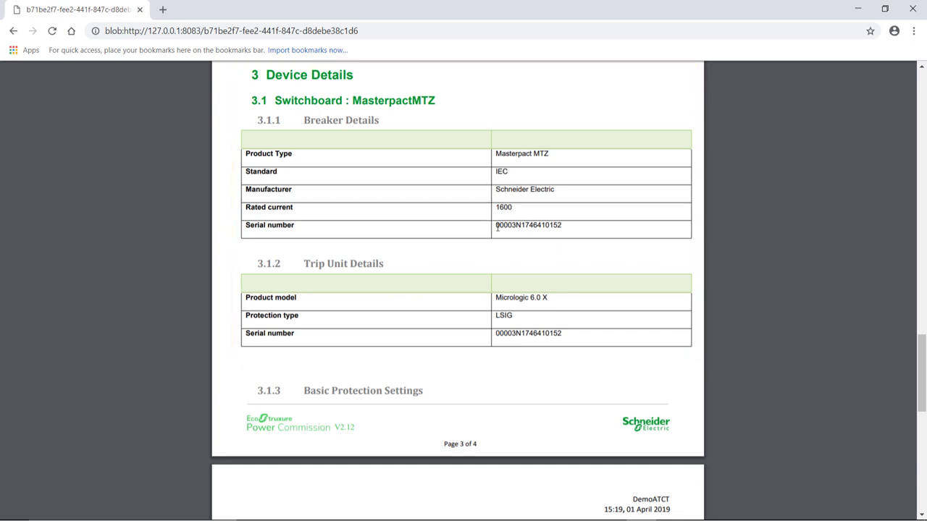
scroll(497, 230, "down", 3)
scroll(517, 213, "down", 4)
scroll(517, 213, "down", 2)
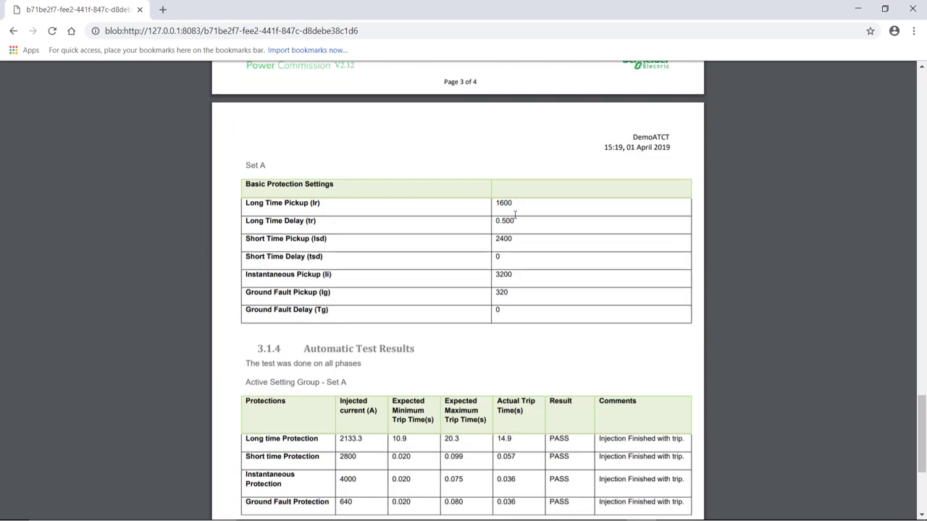
scroll(518, 214, "down", 2)
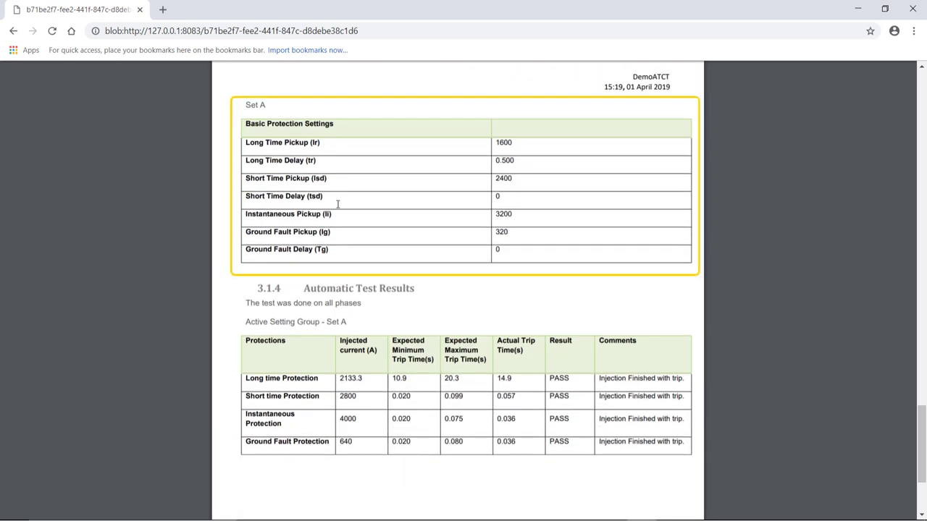
scroll(464, 217, "down", 2)
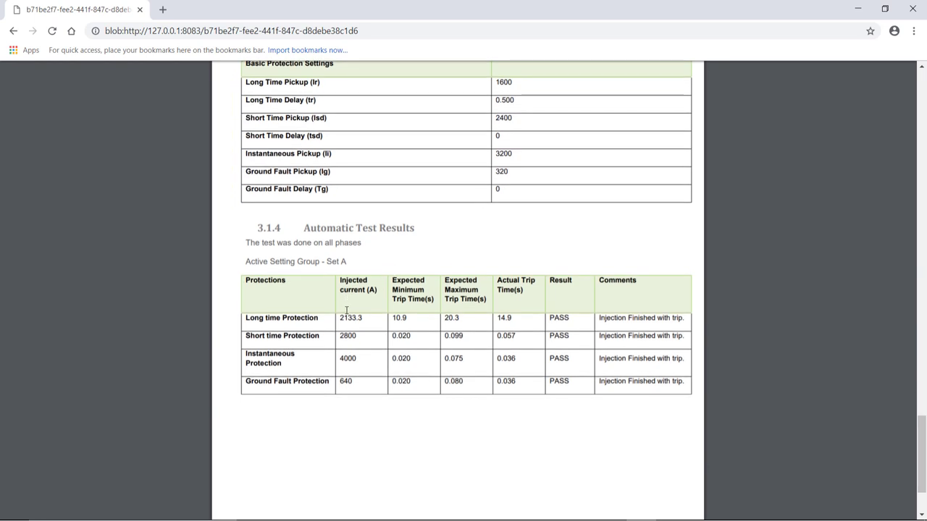